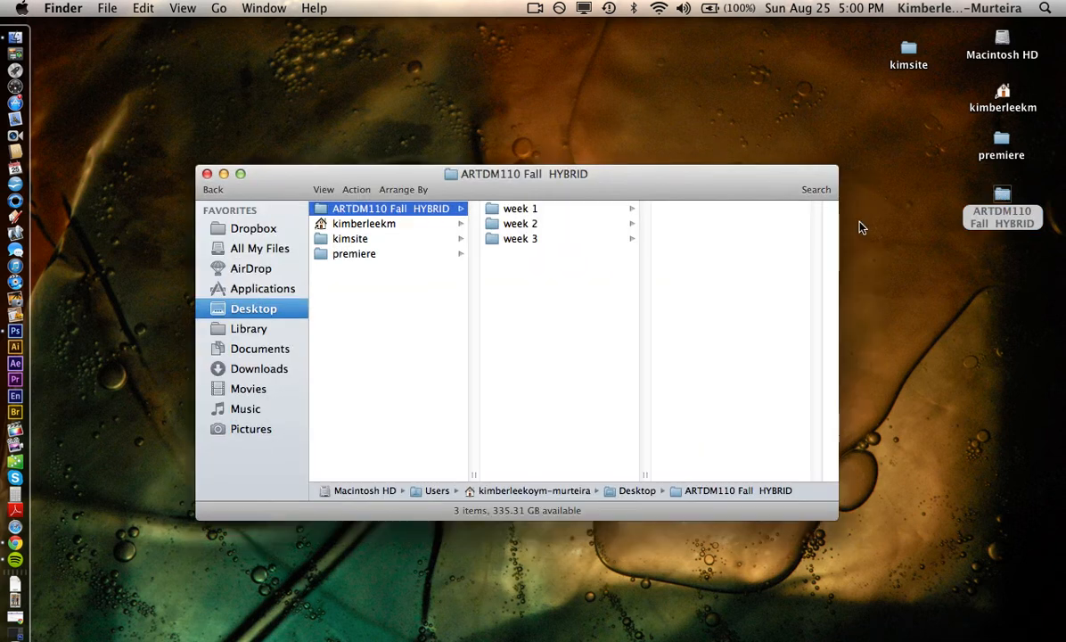
Open Chapt3_Ex2.jpg from the week 1 Levels Adjustments folder in Photoshop
click(501, 210)
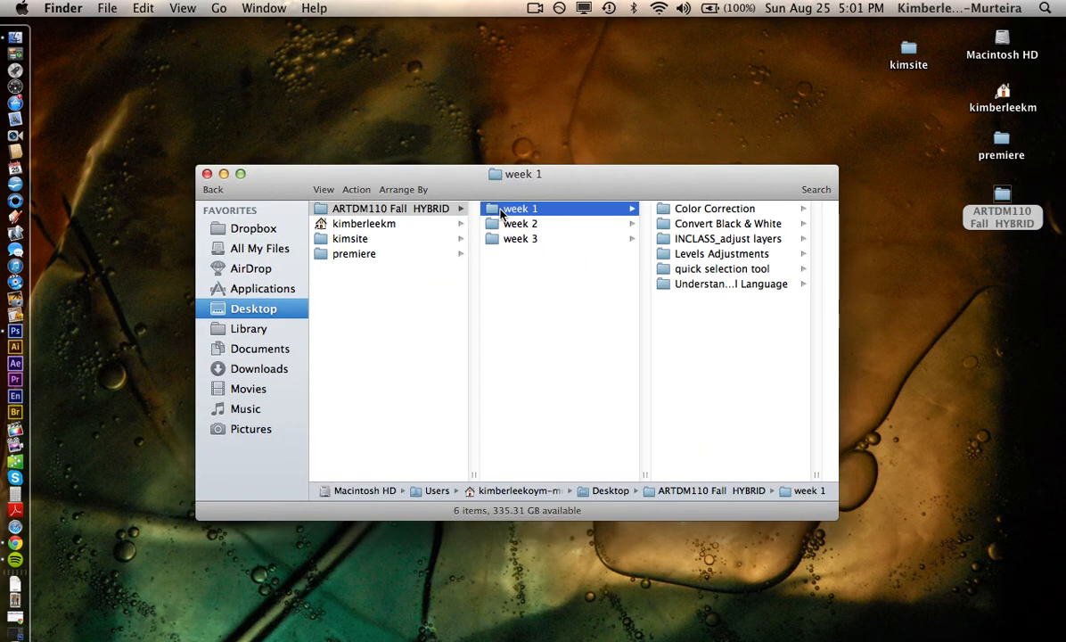
click(665, 255)
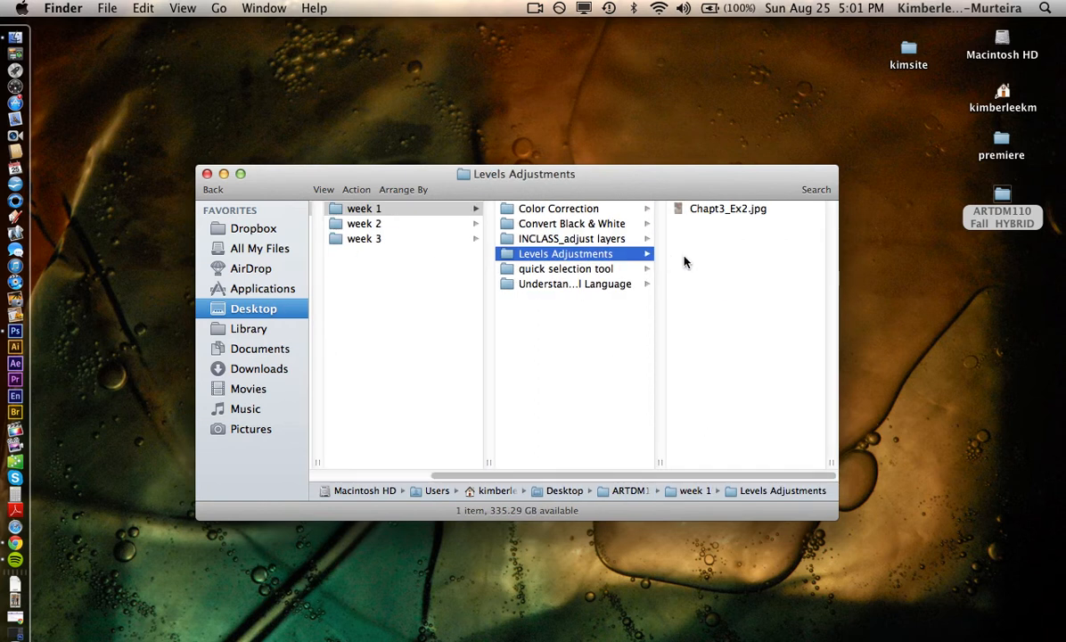
click(702, 211)
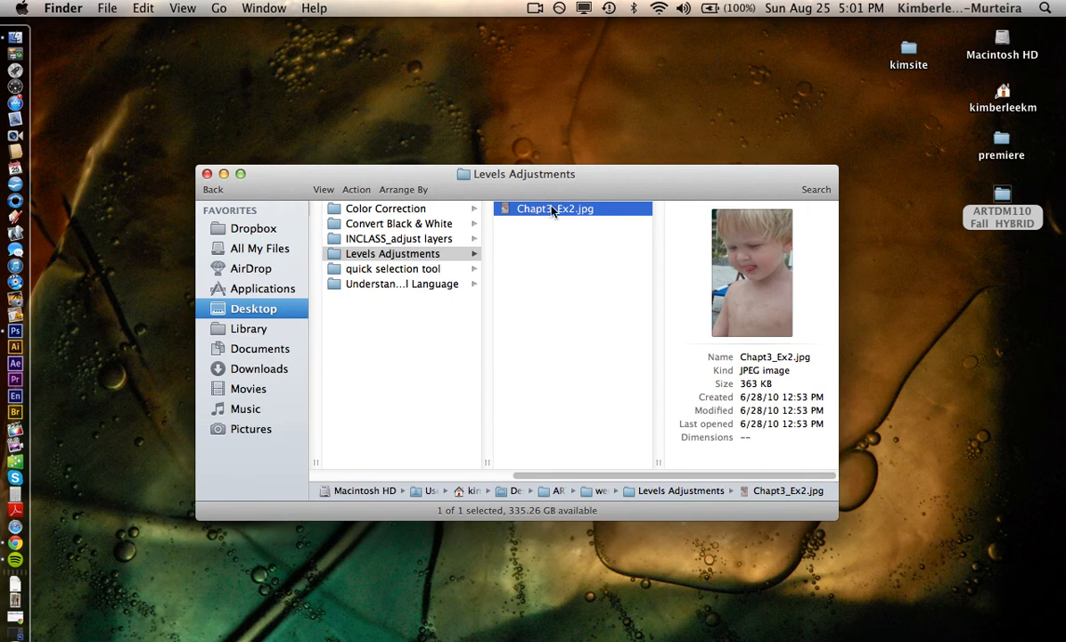
drag(553, 212, 28, 332)
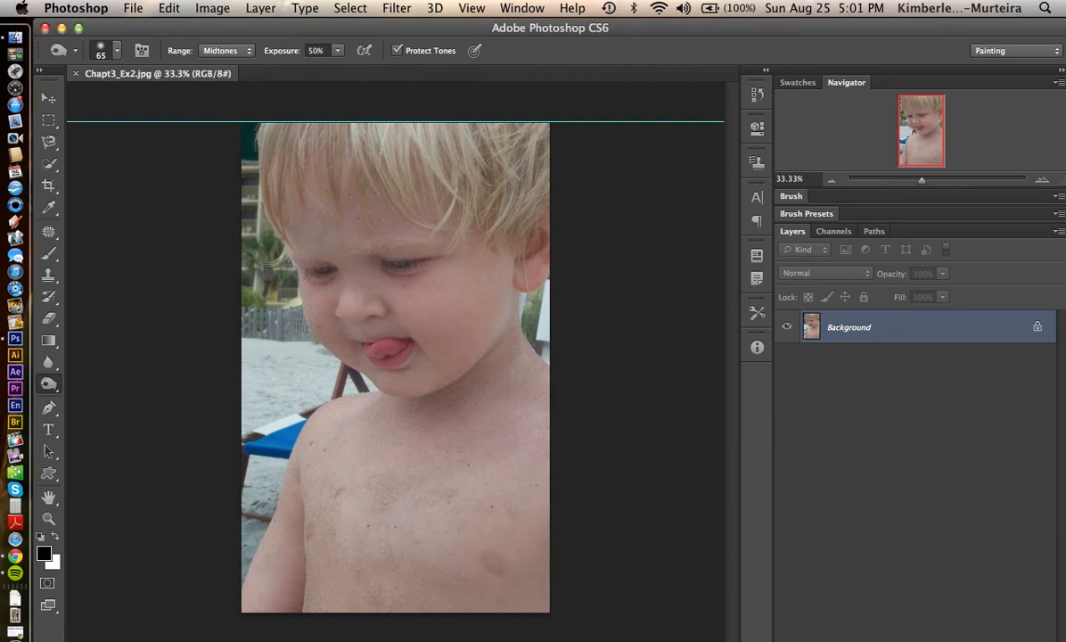
Add a Levels adjustment layer with the black input level at 46 and the white input level at 217
click(952, 640)
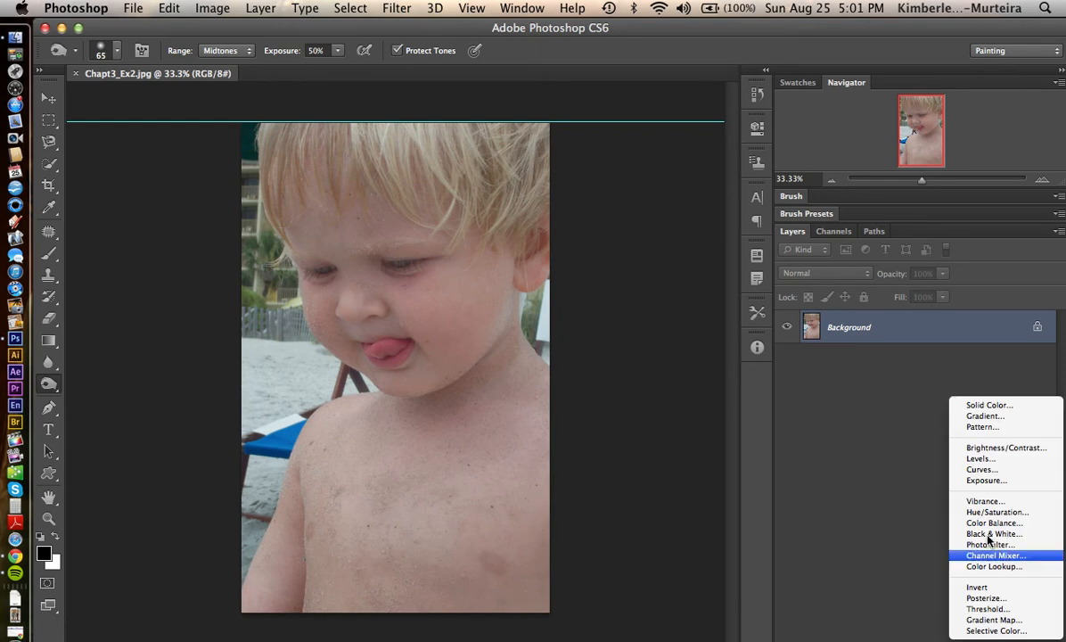
click(974, 463)
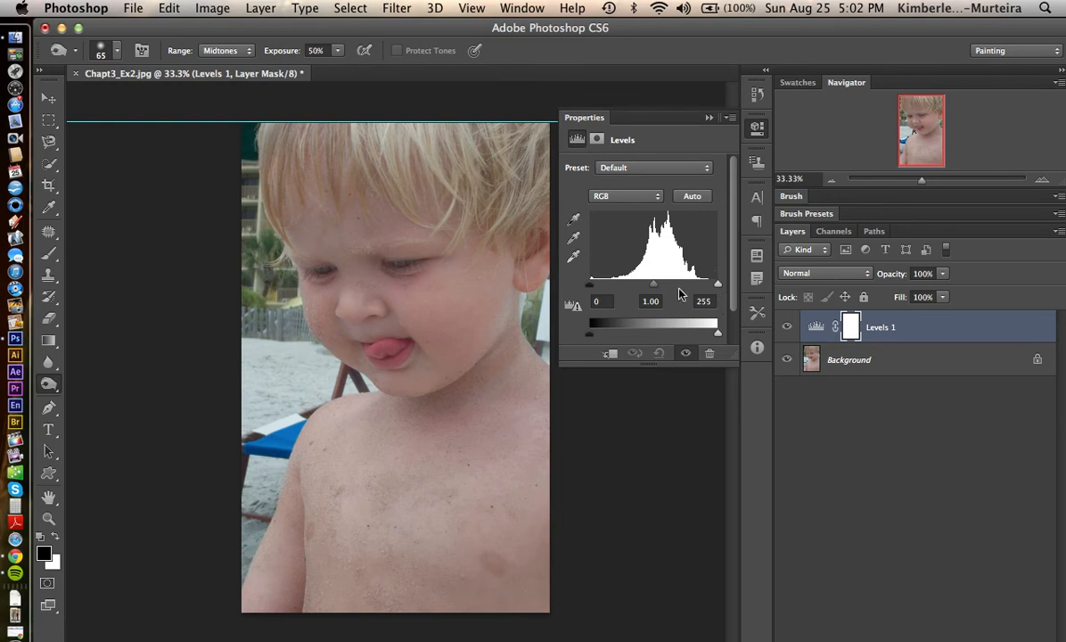
drag(591, 285, 612, 286)
drag(718, 285, 699, 287)
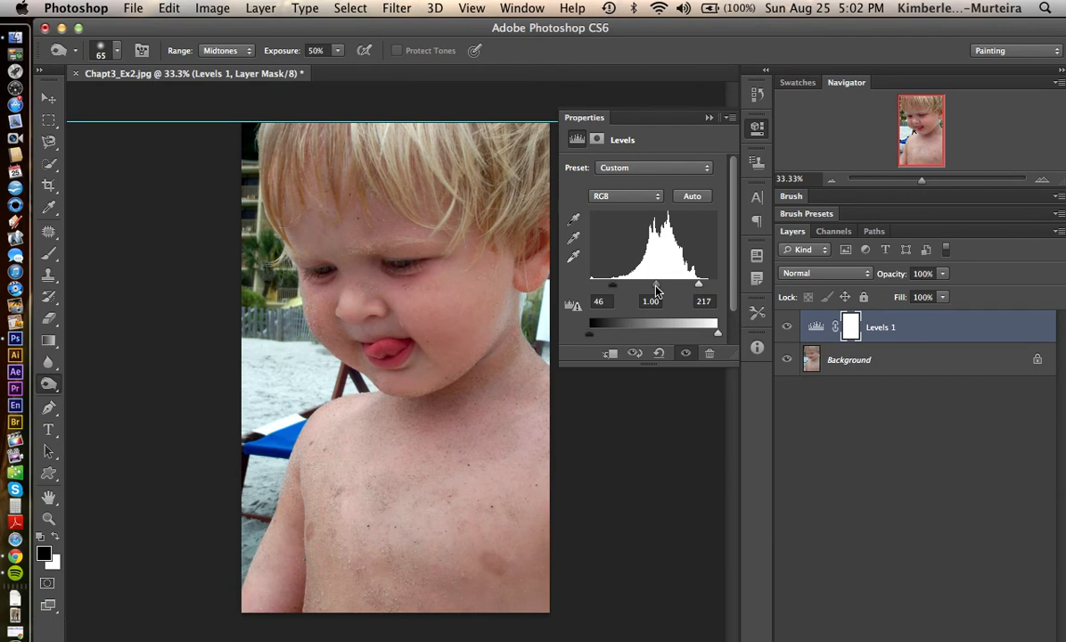
mouse_move(655, 286)
mouse_down()
mouse_move(641, 286)
mouse_move(671, 288)
mouse_move(629, 287)
mouse_move(657, 287)
mouse_up()
click(708, 118)
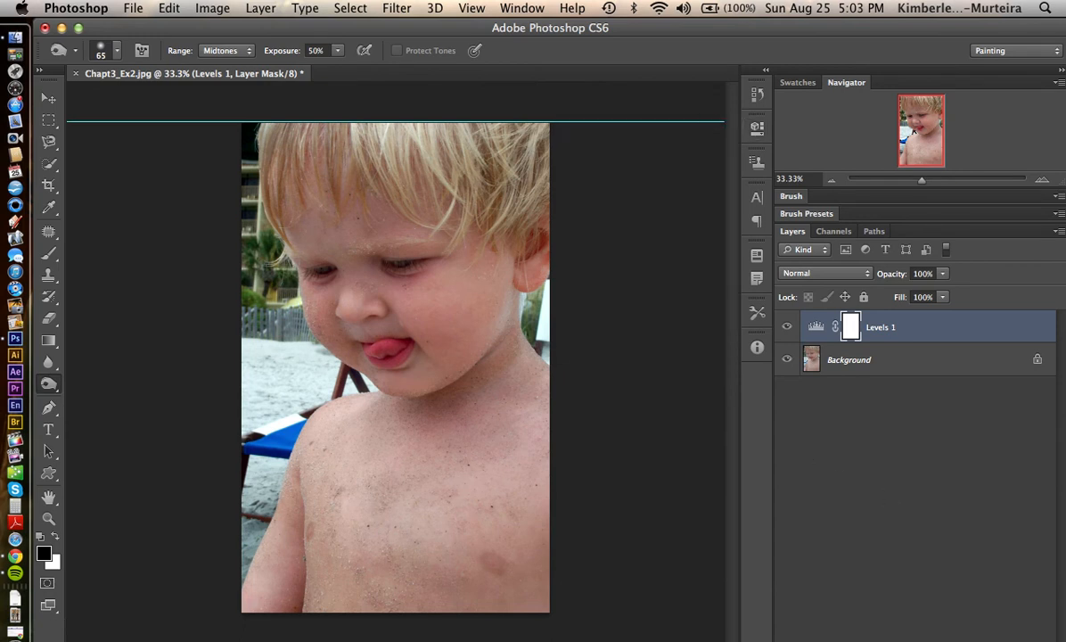
Add a Hue/Saturation adjustment layer and set its master hue to +6
click(971, 640)
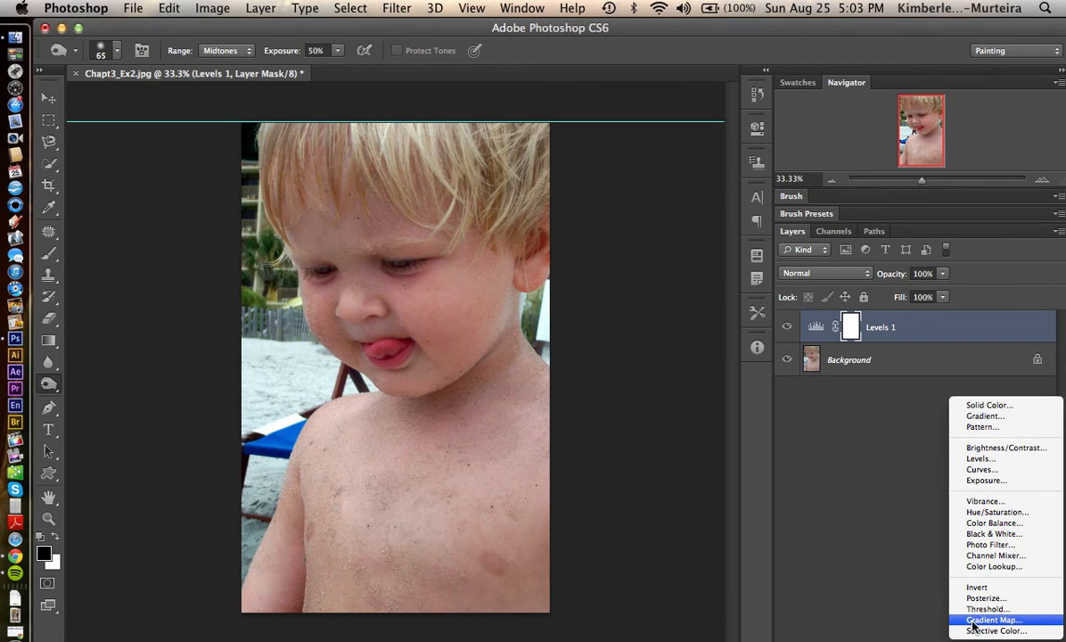
click(1000, 513)
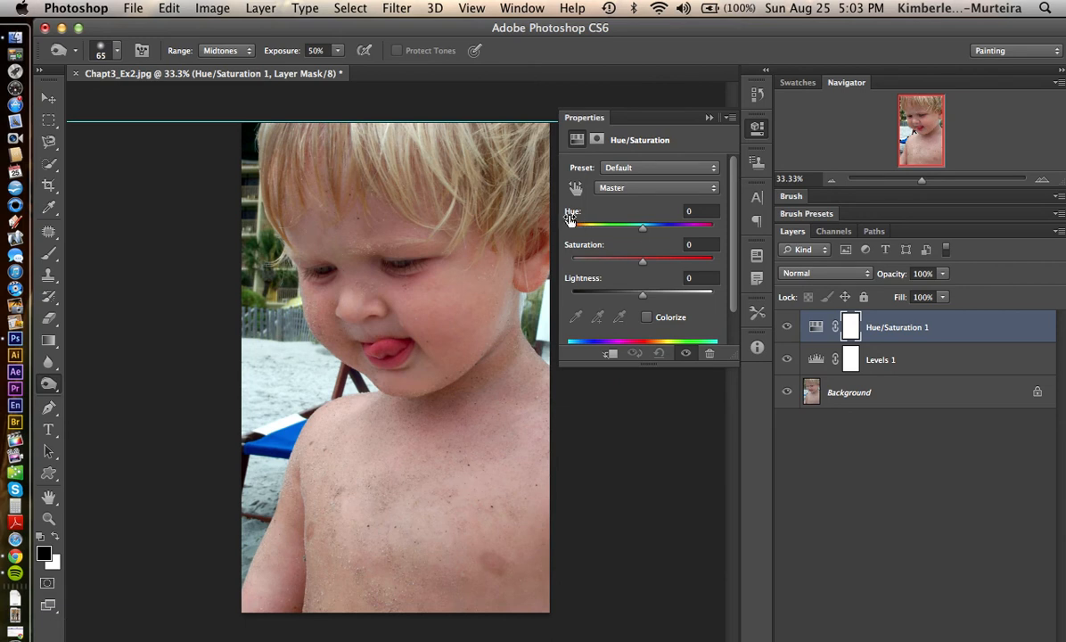
drag(641, 230, 647, 229)
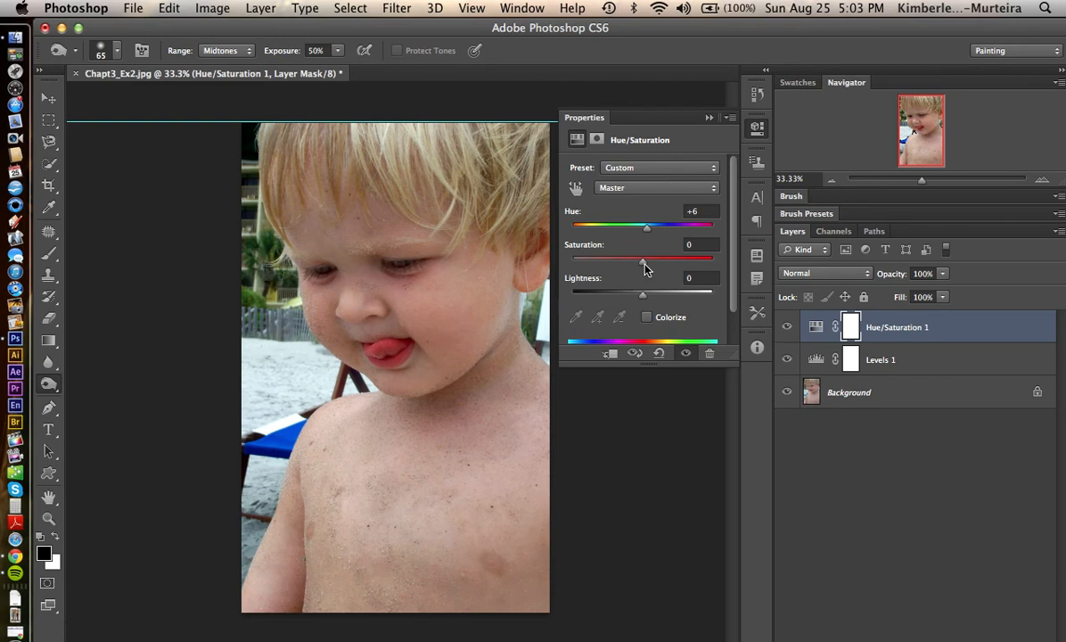
drag(647, 228, 672, 232)
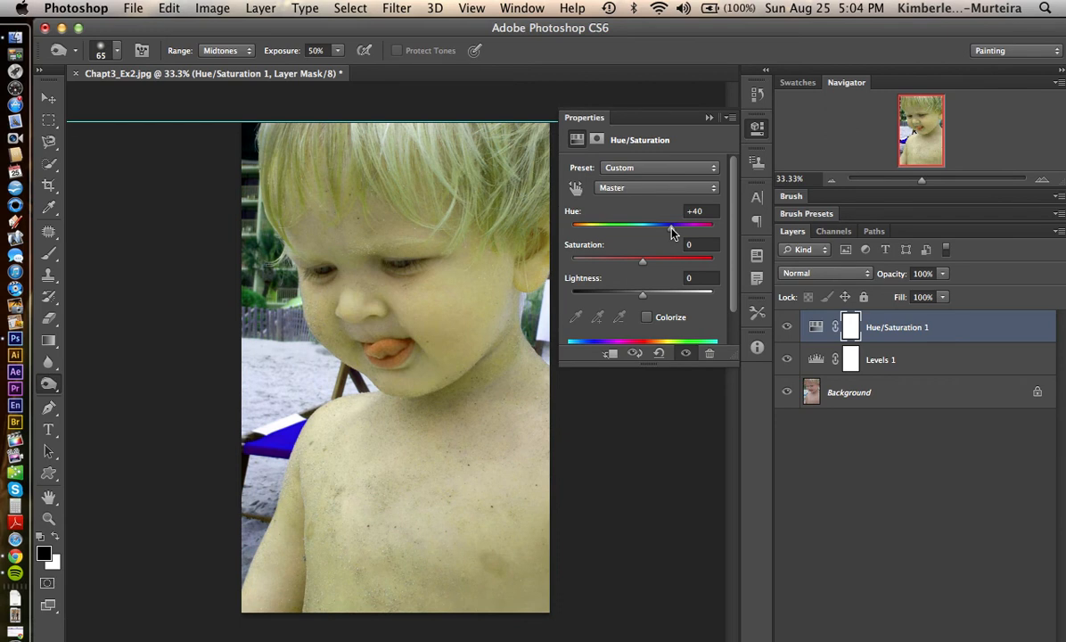
drag(672, 232, 648, 233)
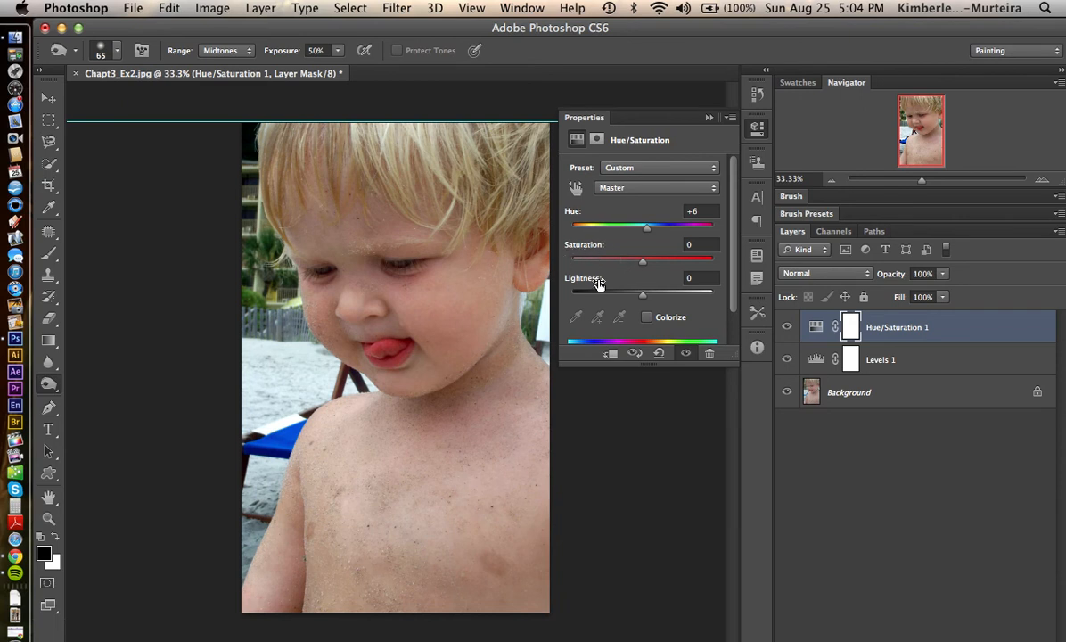
Set the saturation of the Hue/Saturation adjustment layer to +14
drag(644, 266, 656, 267)
drag(656, 266, 572, 268)
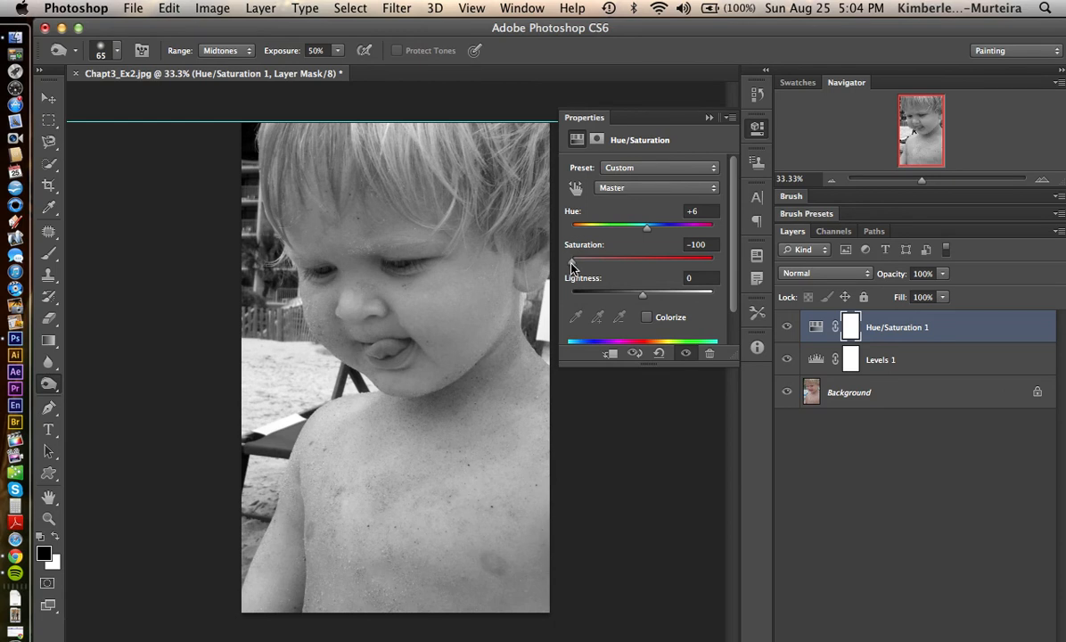
drag(572, 265, 653, 265)
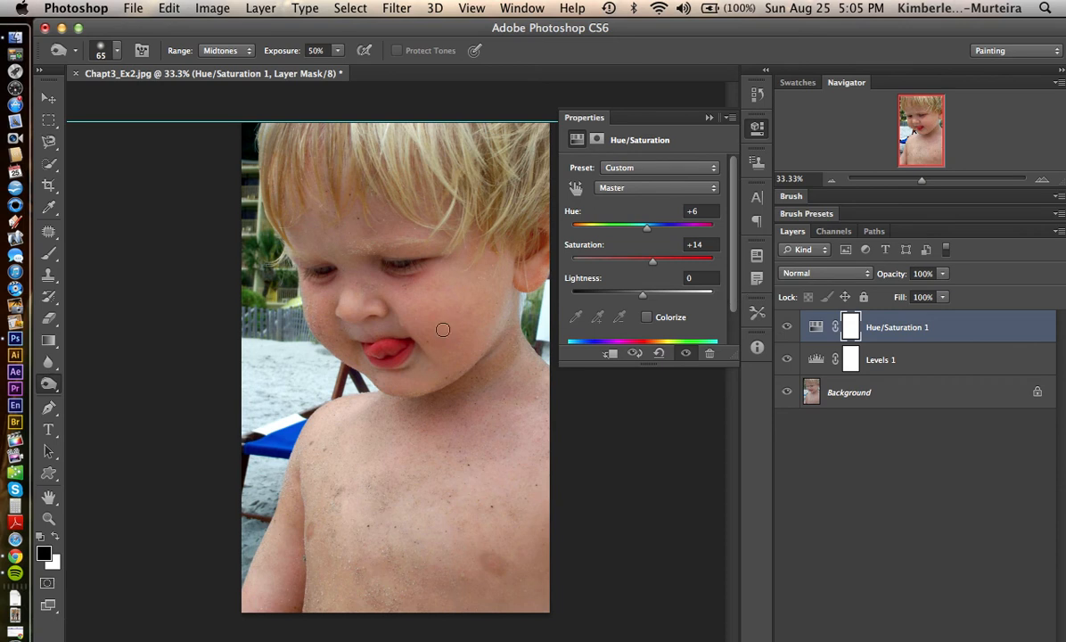
Paint over the background greenery on the Background layer with the Sponge Tool in Saturate mode at 50% flow
click(57, 385)
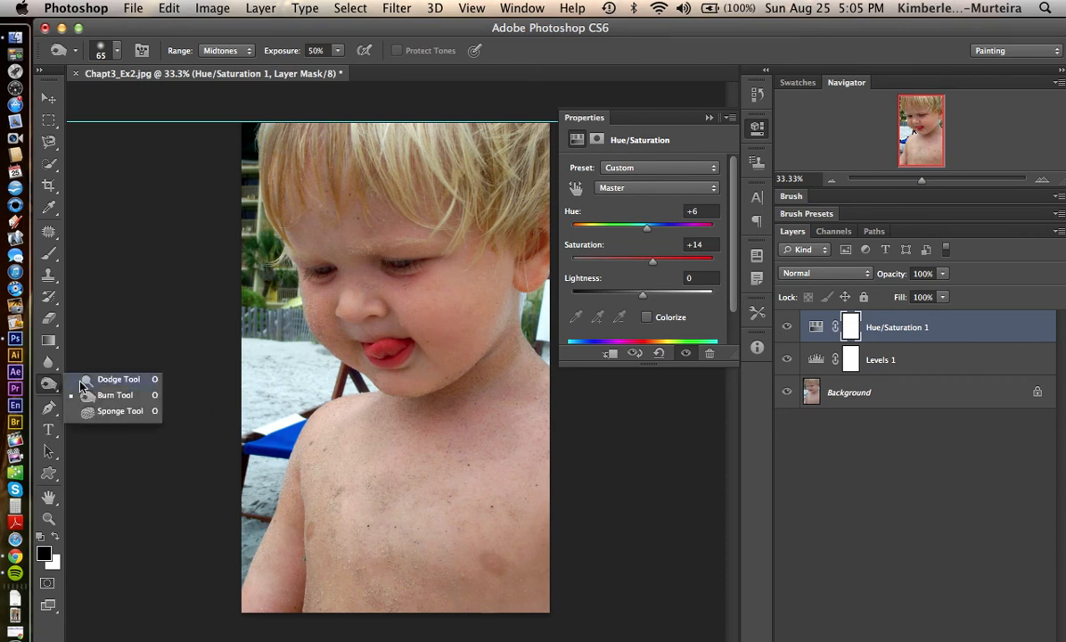
click(115, 411)
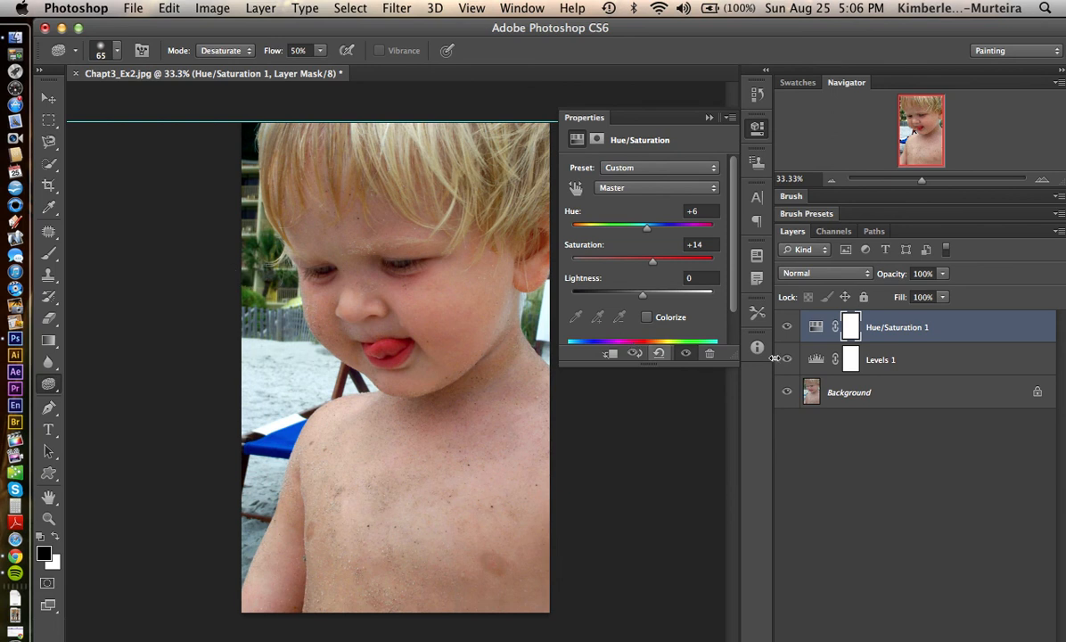
click(887, 400)
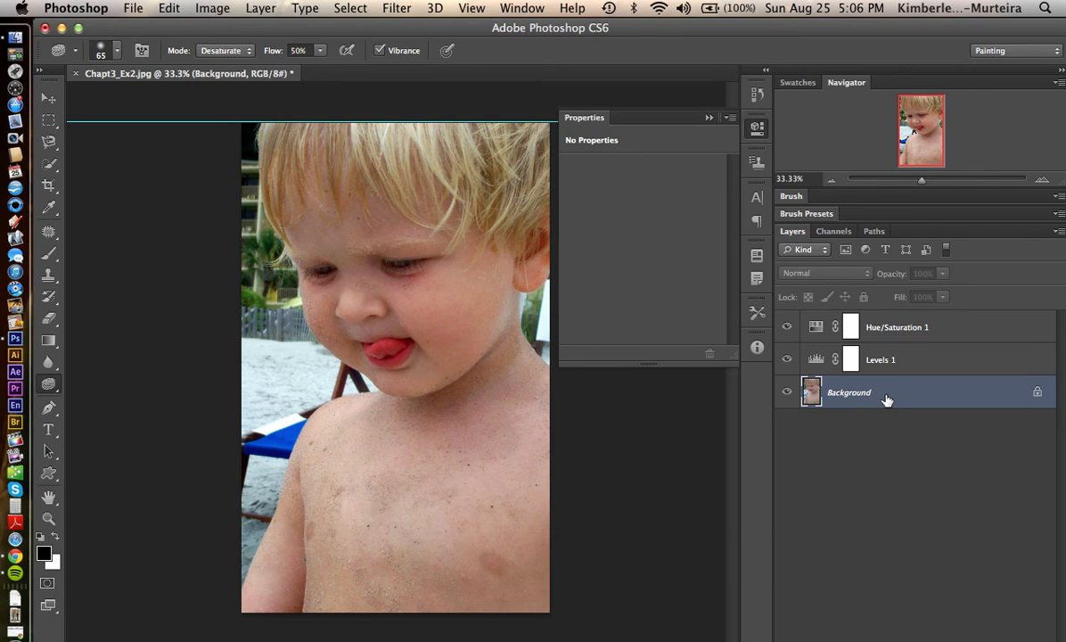
click(238, 55)
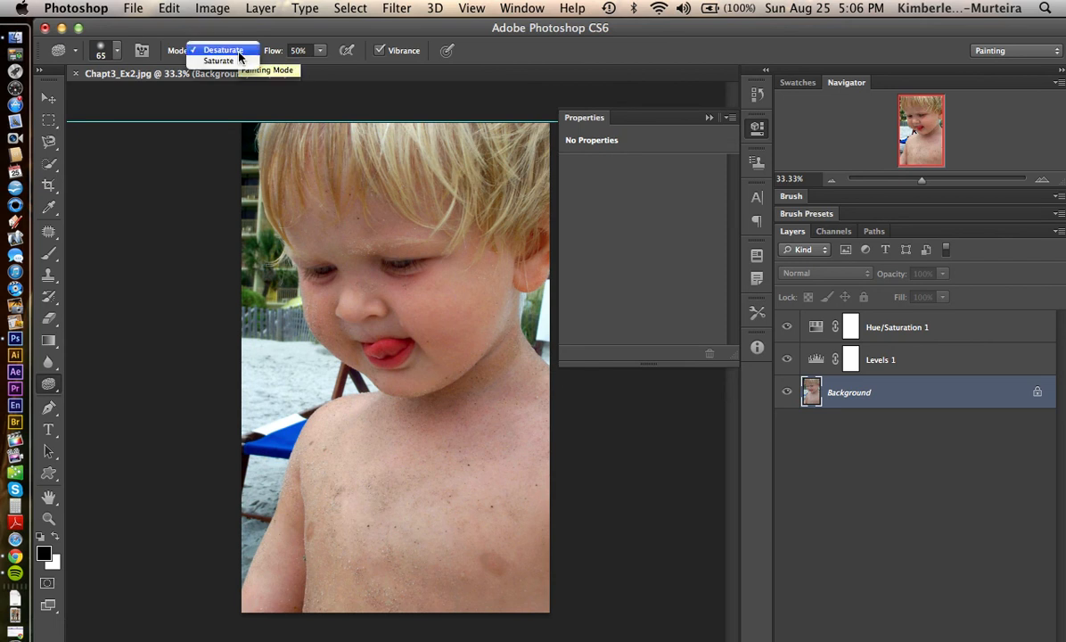
click(233, 62)
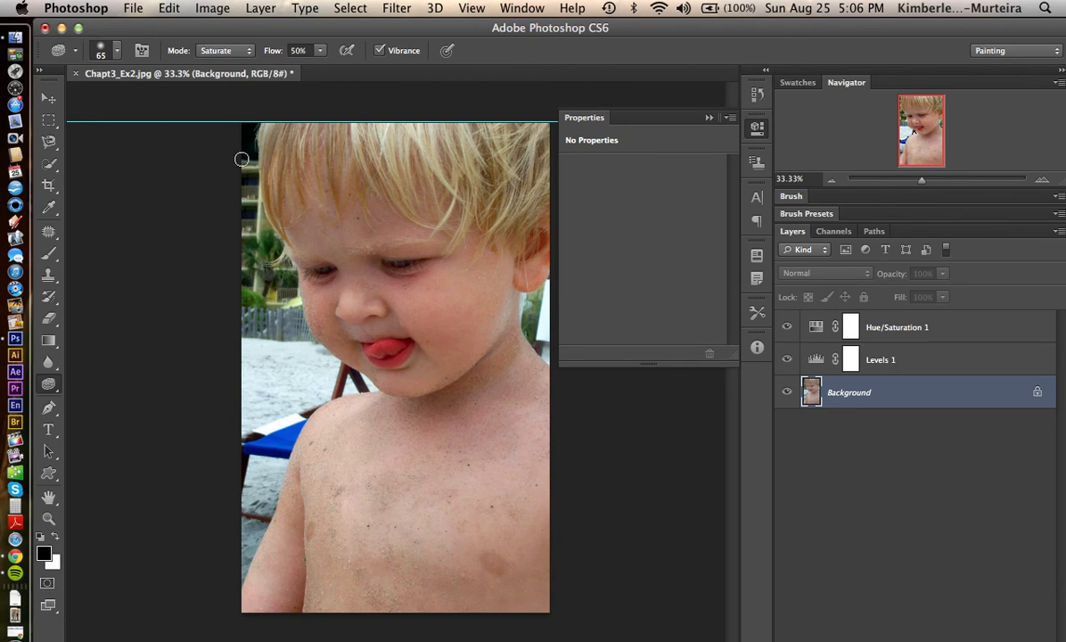
mouse_move(260, 246)
mouse_down()
mouse_move(253, 199)
mouse_move(256, 260)
mouse_move(245, 187)
mouse_move(245, 258)
mouse_move(247, 124)
mouse_move(261, 213)
mouse_move(247, 258)
mouse_move(250, 216)
mouse_move(260, 287)
mouse_move(279, 273)
mouse_move(262, 235)
mouse_move(271, 284)
mouse_move(276, 251)
mouse_move(296, 306)
mouse_move(260, 289)
mouse_move(236, 236)
mouse_move(231, 282)
mouse_move(238, 232)
mouse_move(230, 302)
mouse_move(233, 268)
mouse_move(237, 307)
mouse_move(264, 309)
mouse_move(250, 312)
mouse_move(259, 282)
mouse_move(271, 312)
mouse_move(292, 307)
mouse_move(277, 299)
mouse_move(281, 308)
mouse_move(280, 292)
mouse_move(307, 338)
mouse_move(261, 301)
mouse_move(231, 304)
mouse_move(230, 287)
mouse_move(336, 332)
mouse_up()
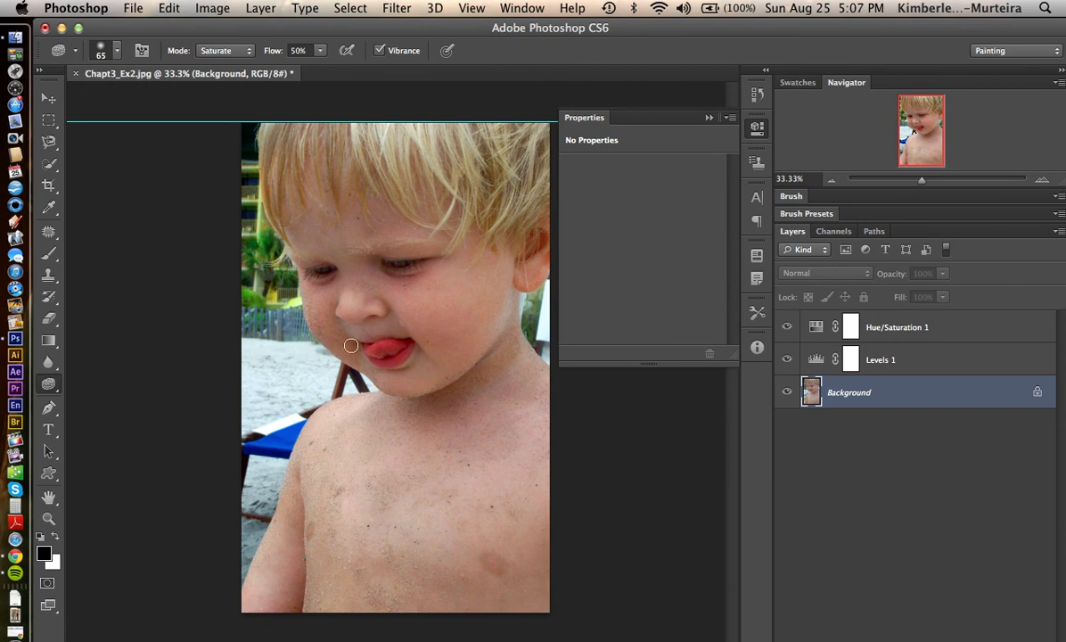
mouse_move(540, 304)
mouse_down()
mouse_move(526, 321)
mouse_move(529, 332)
mouse_move(542, 293)
mouse_move(540, 344)
mouse_move(547, 333)
mouse_up()
Switch the Sponge Tool to Desaturate mode and tone down the red of the boy's tongue
click(218, 52)
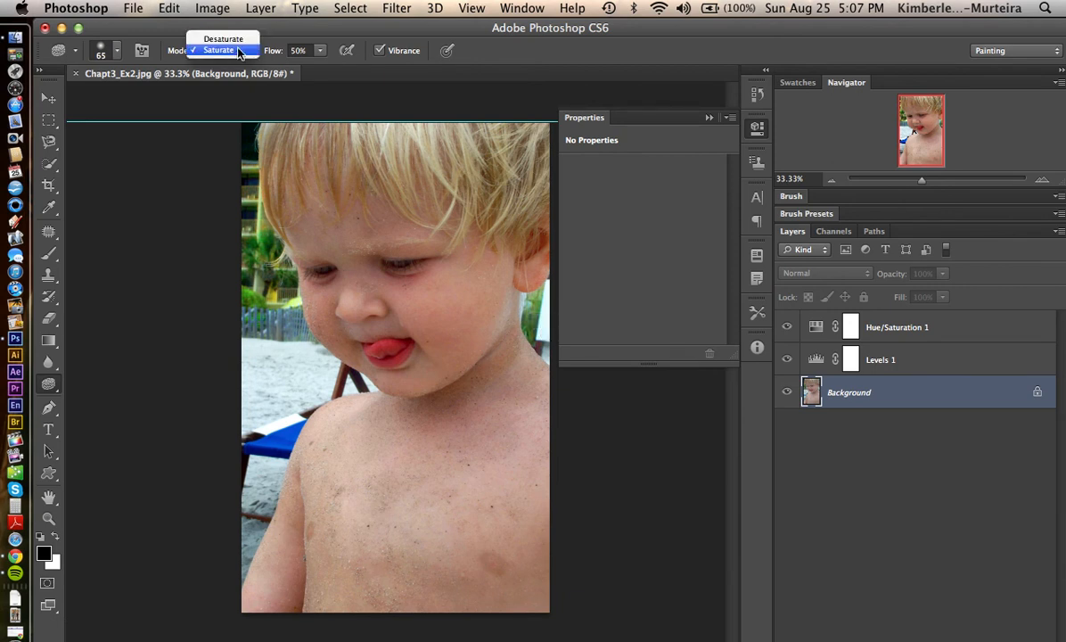
click(244, 41)
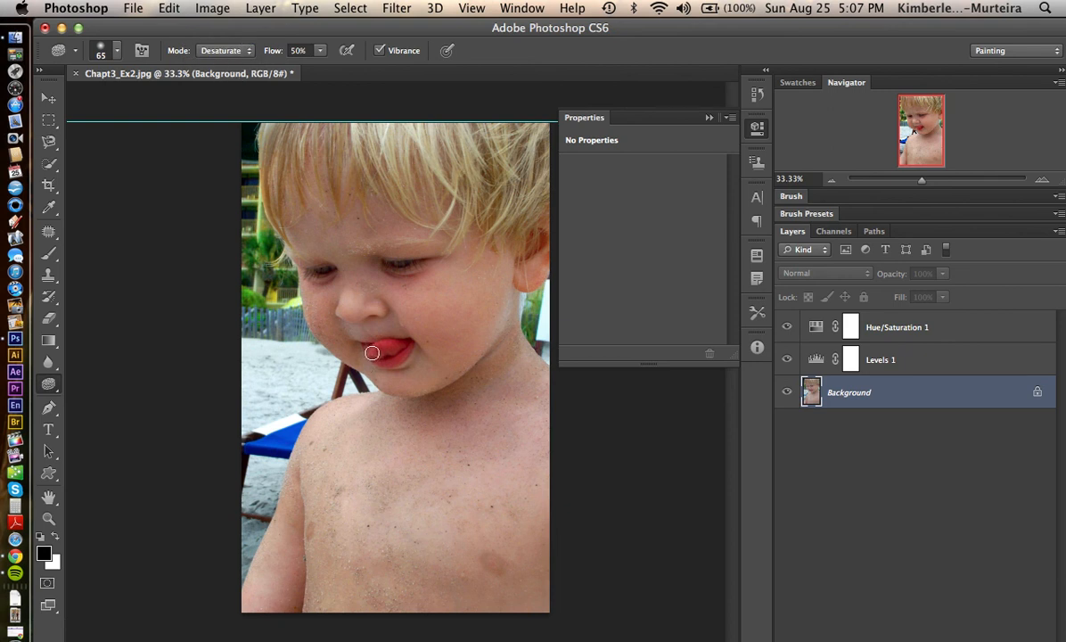
mouse_move(372, 353)
mouse_down()
mouse_move(401, 345)
mouse_move(380, 345)
mouse_move(383, 359)
mouse_move(397, 347)
mouse_move(379, 359)
mouse_move(412, 346)
mouse_move(356, 360)
mouse_move(417, 349)
mouse_move(347, 349)
mouse_move(402, 409)
mouse_move(398, 380)
mouse_up()
Compare the photo with and without the Levels 1 and Hue/Saturation 1 layers by toggling each one's visibility
click(787, 361)
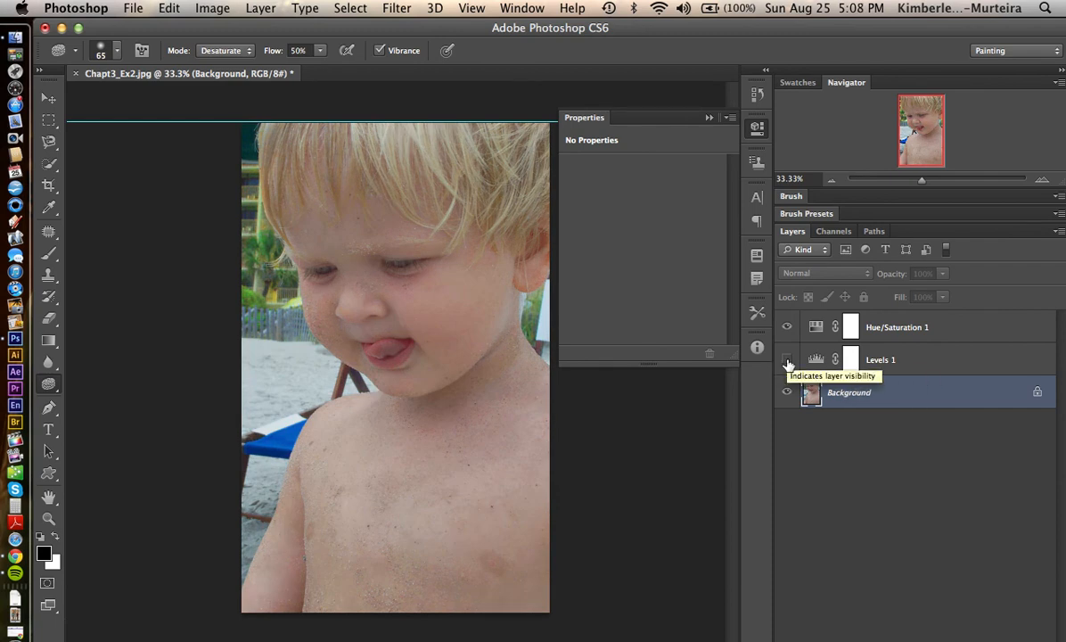
click(787, 361)
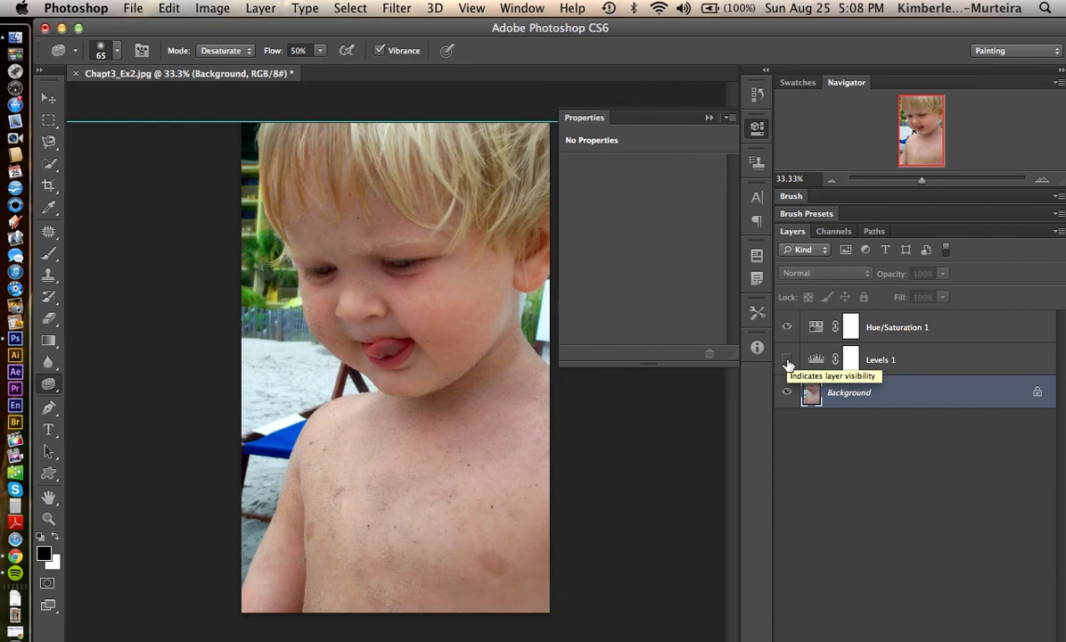
click(787, 361)
click(787, 360)
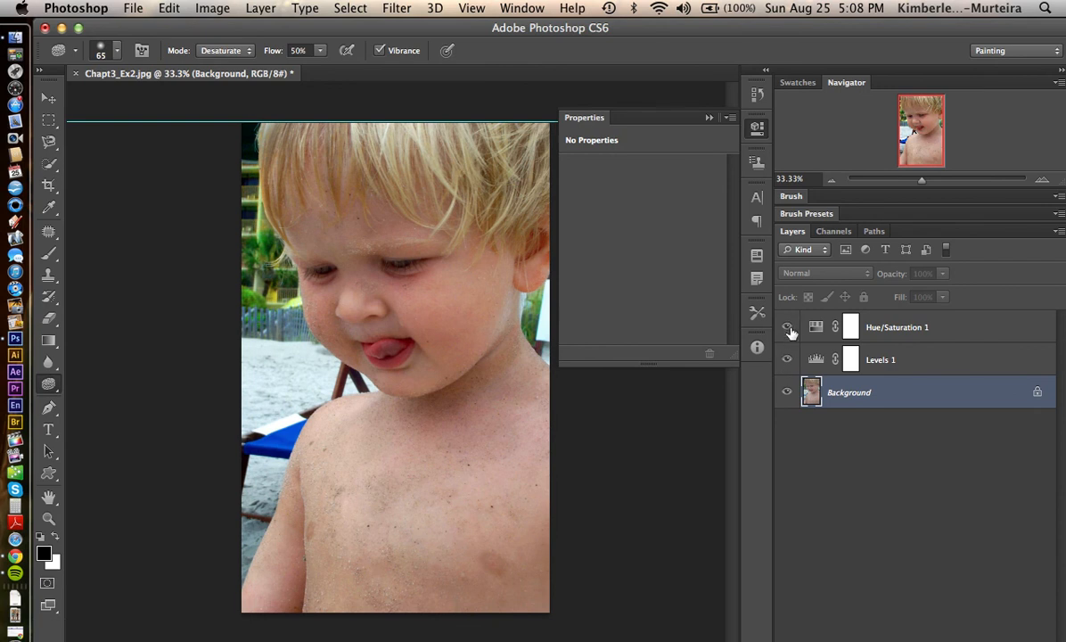
click(788, 328)
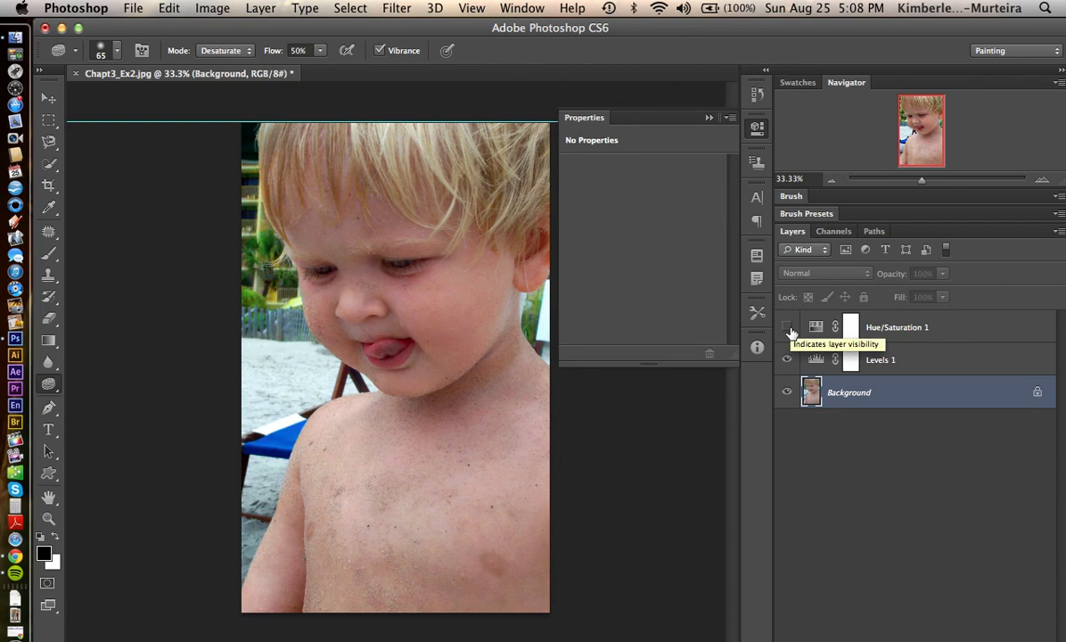
click(788, 328)
click(789, 329)
click(788, 329)
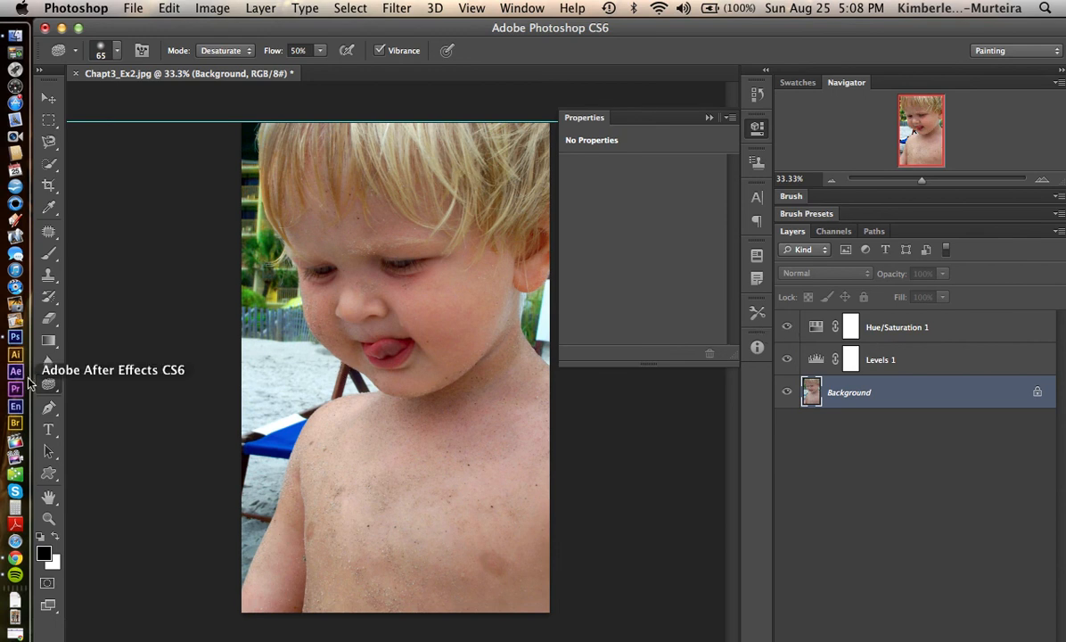
Set up the Dodge Tool with the Highlights range, 12% exposure and a brush size of 45
click(57, 386)
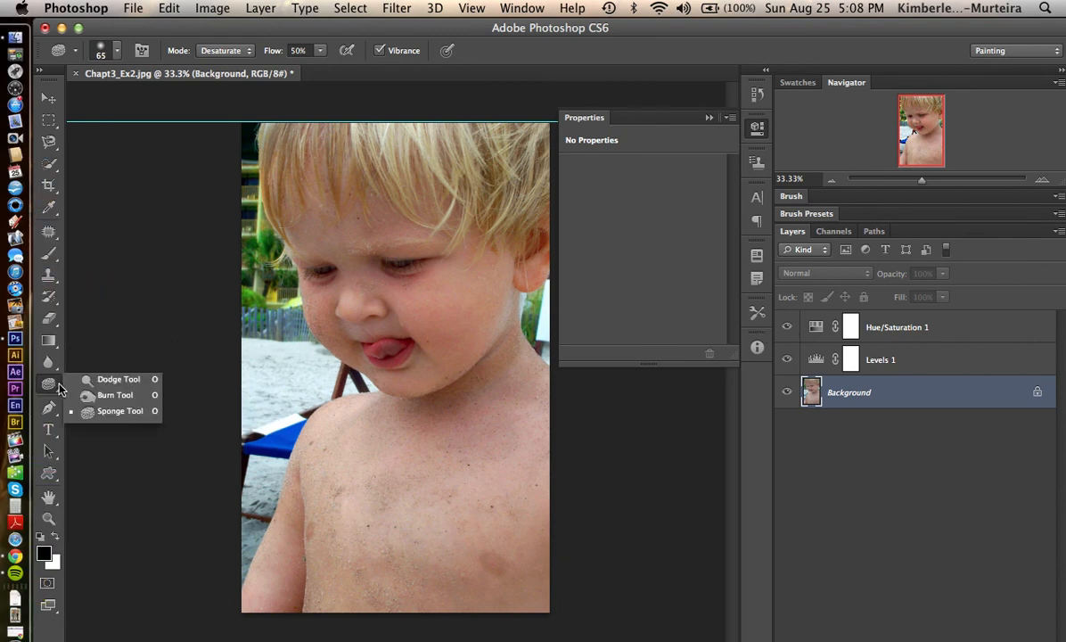
click(104, 383)
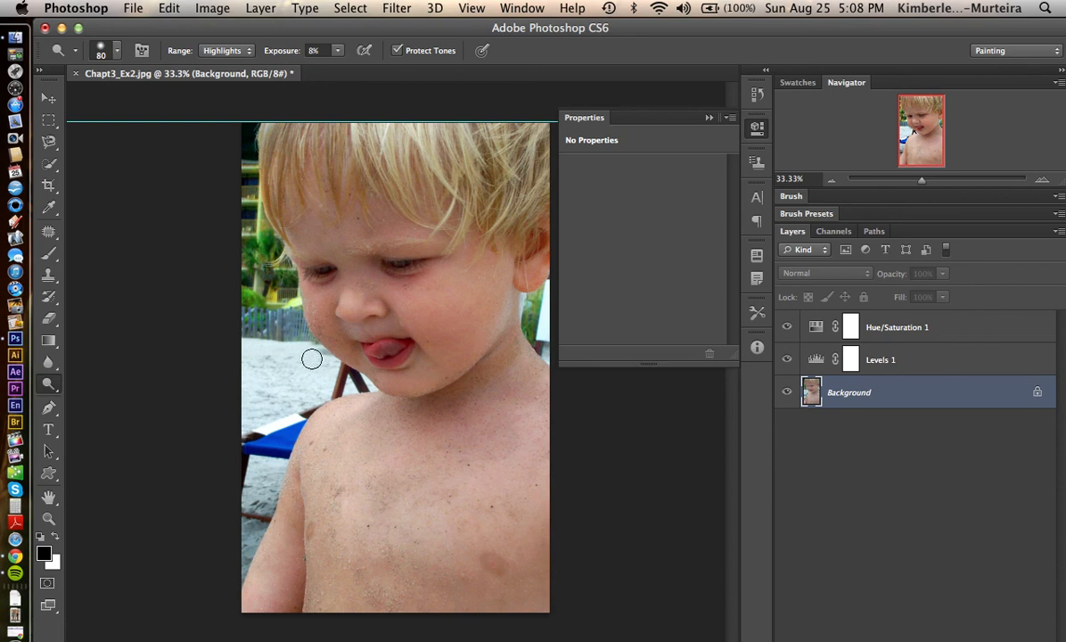
click(337, 50)
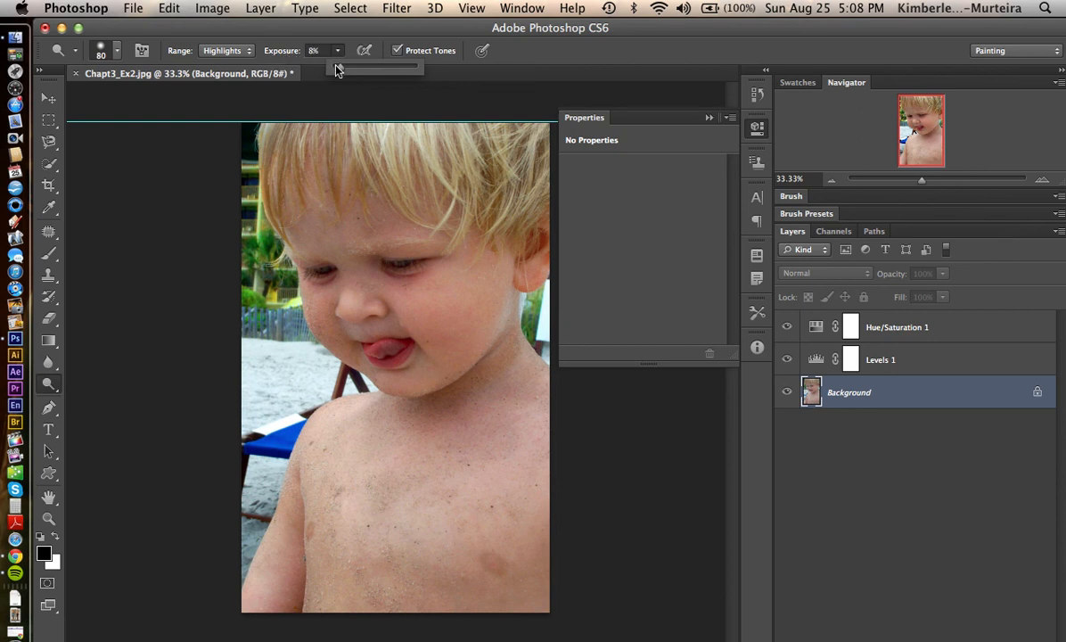
drag(338, 71, 379, 73)
drag(382, 73, 345, 73)
click(248, 55)
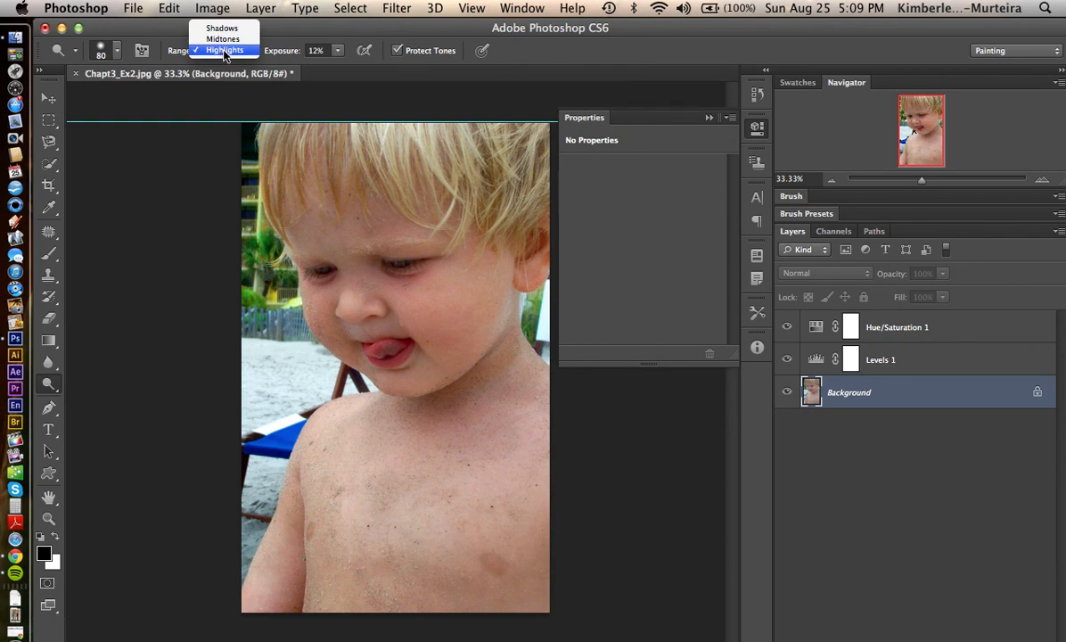
click(223, 50)
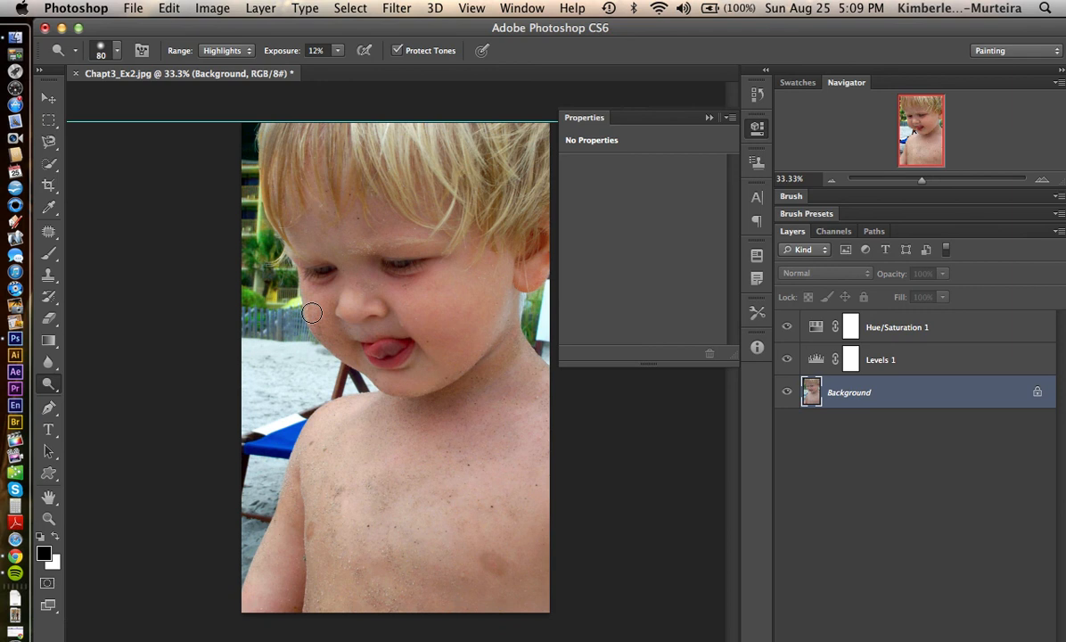
key(bracketleft)
key(bracketleft)
key(bracketleft)
key(bracketleft)
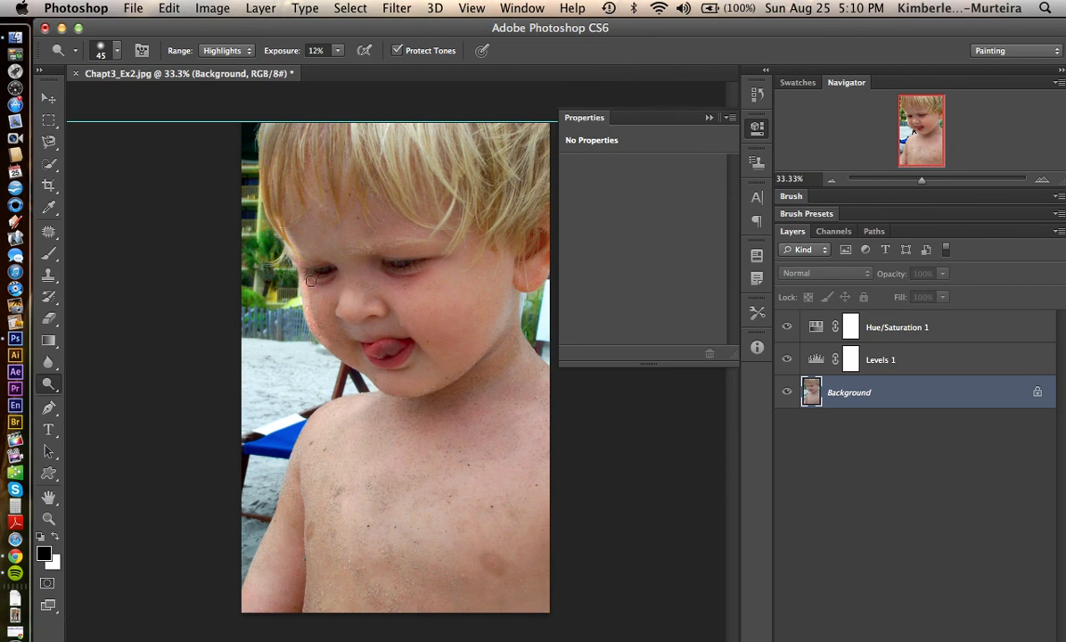
Try lightening the outer edge of the boy's cheek with the Dodge Tool at 8% exposure
click(339, 51)
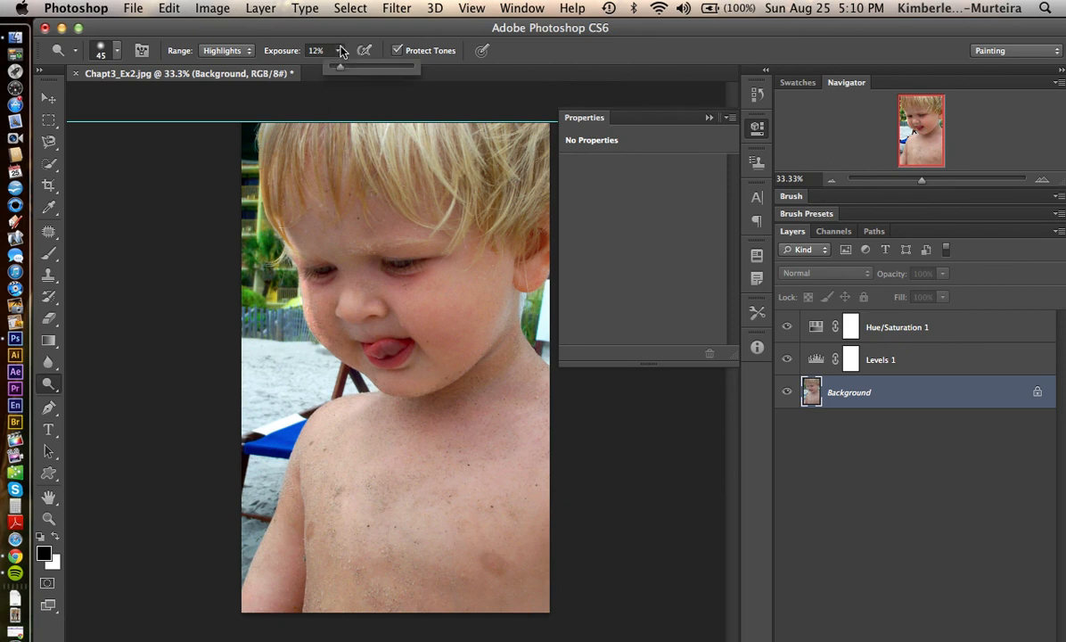
drag(340, 69, 337, 69)
click(324, 343)
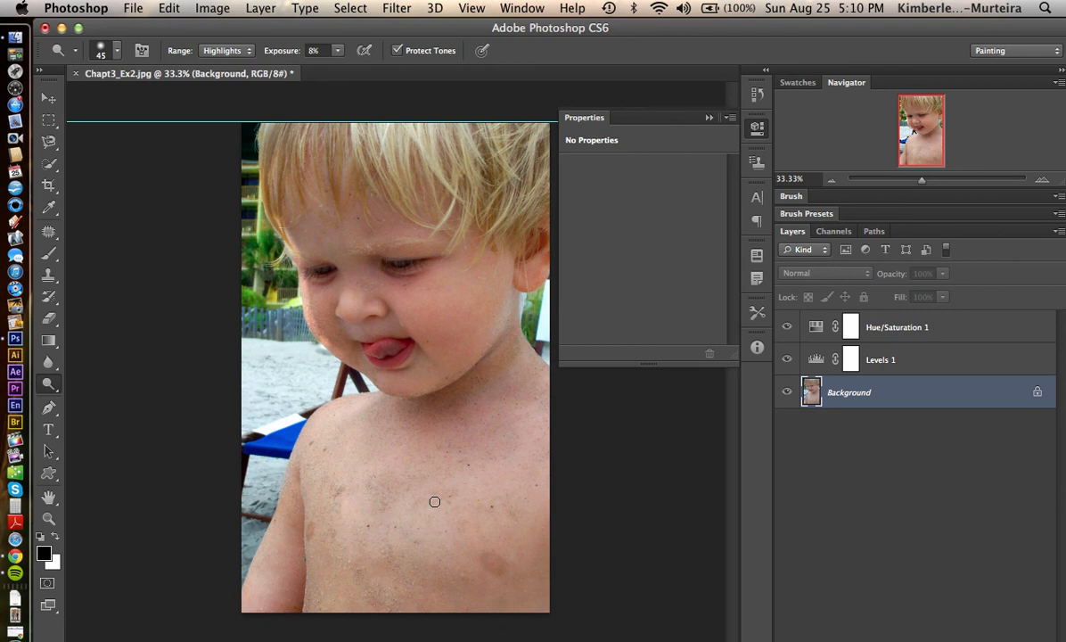
key(super+z)
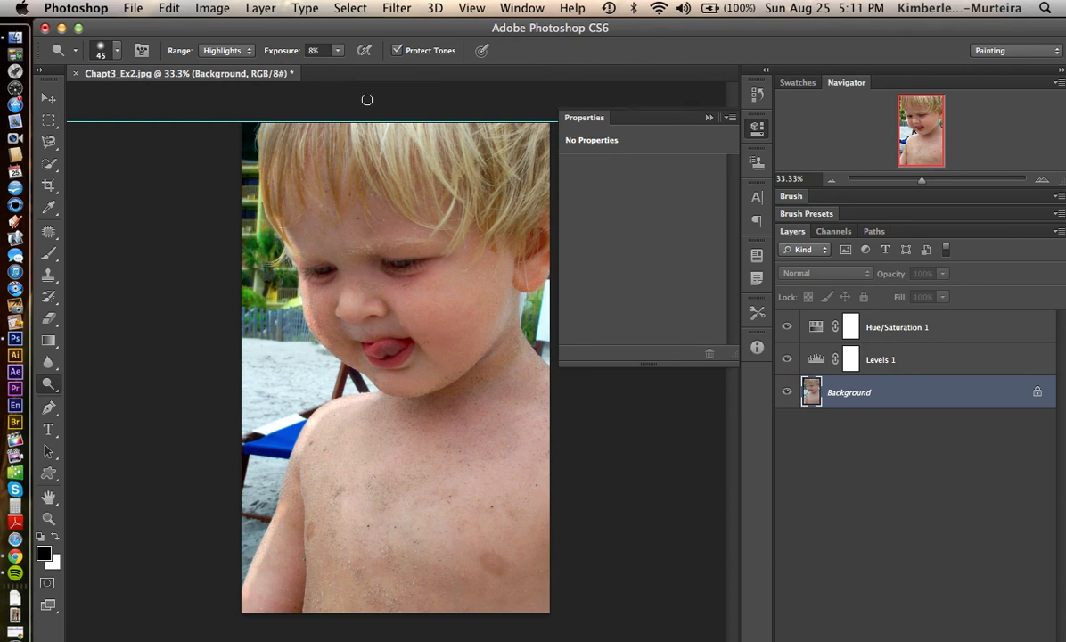
Lower the Dodge Tool exposure to 7%, lighten the highlights along the cheek's outer edge and collapse the adjustment properties
click(338, 50)
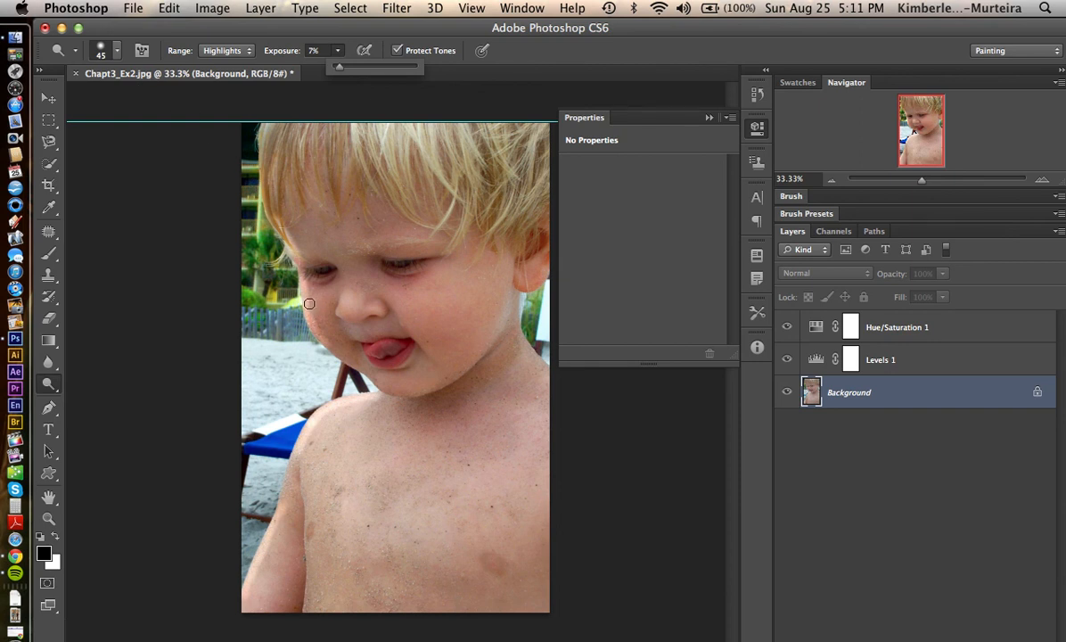
click(310, 306)
mouse_move(314, 320)
mouse_down()
mouse_move(322, 364)
mouse_move(315, 319)
mouse_move(328, 348)
mouse_up()
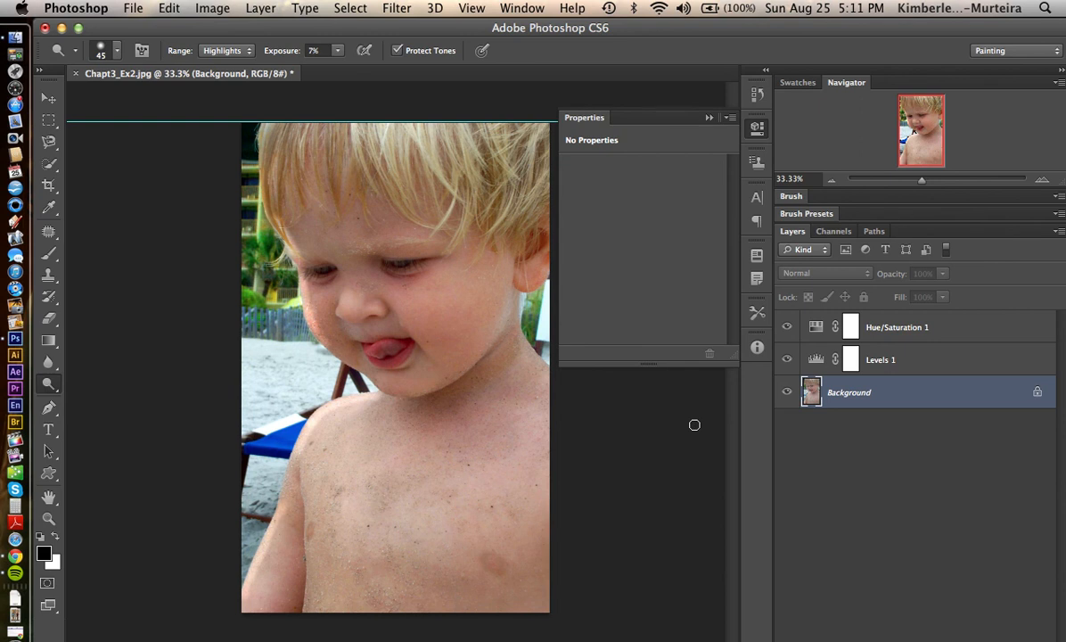
click(709, 119)
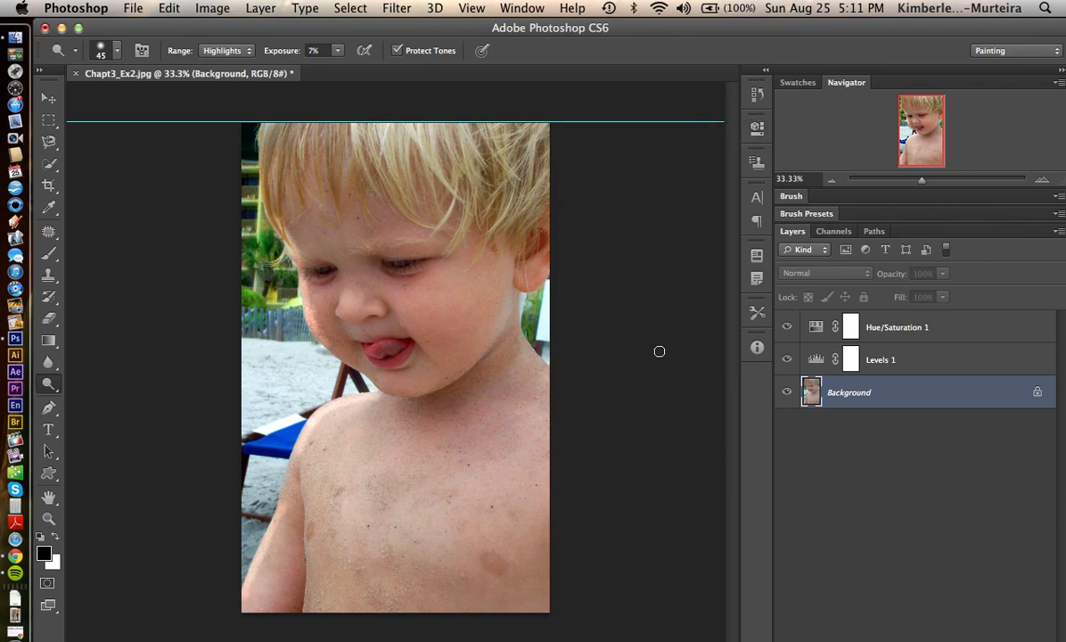